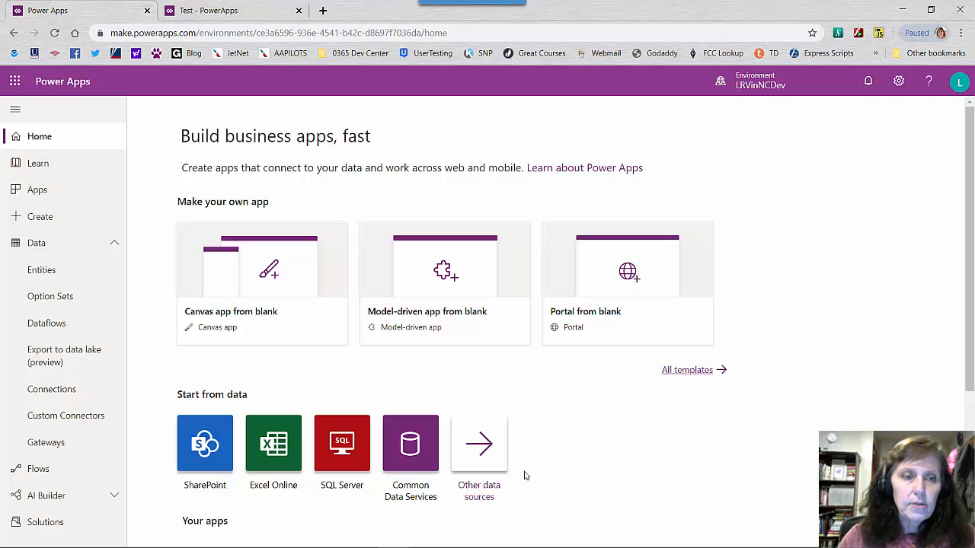
Step: Switch to the Test app in the studio and show its data sources
{"action": "left_click", "coordinate": [234, 14]}
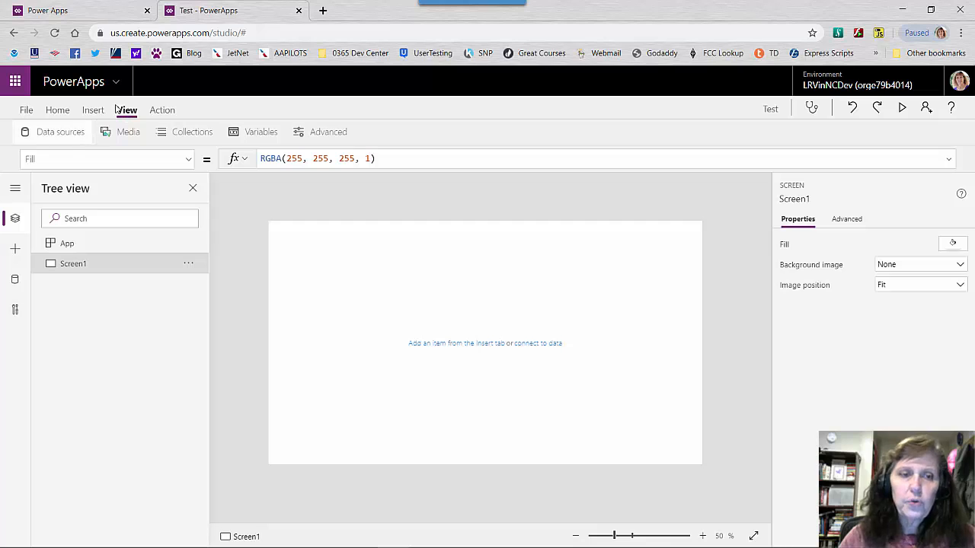
{"action": "left_click", "coordinate": [70, 134]}
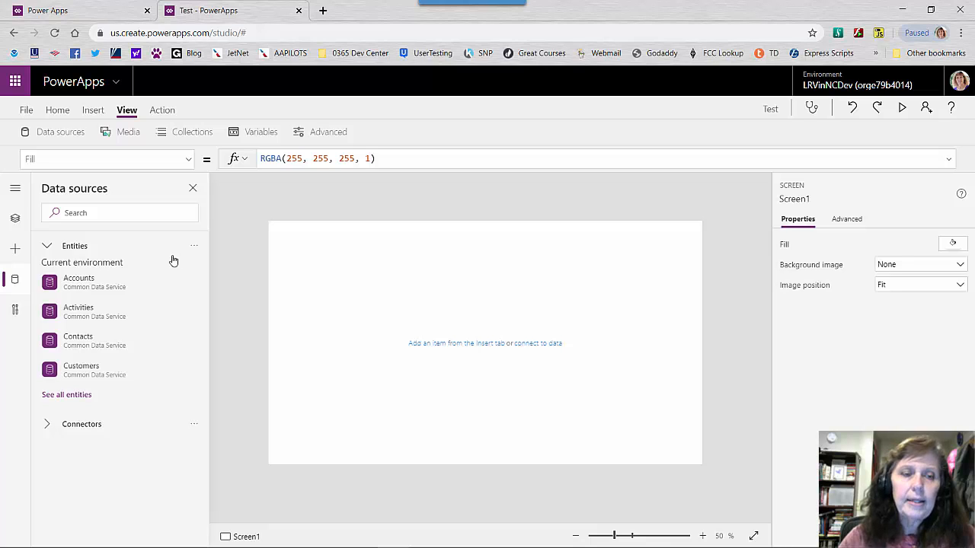
{"action": "mouse_move", "coordinate": [119, 371]}
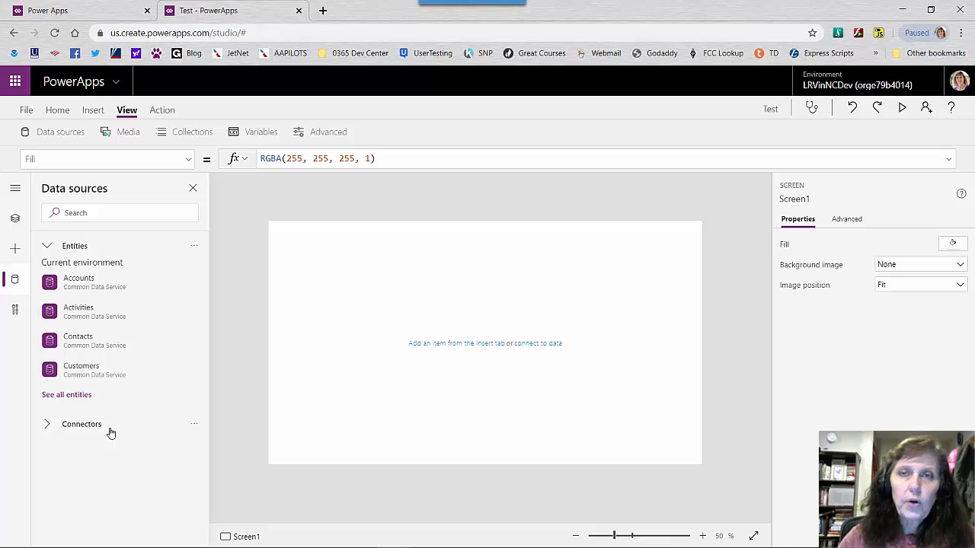
{"action": "left_click", "coordinate": [160, 285]}
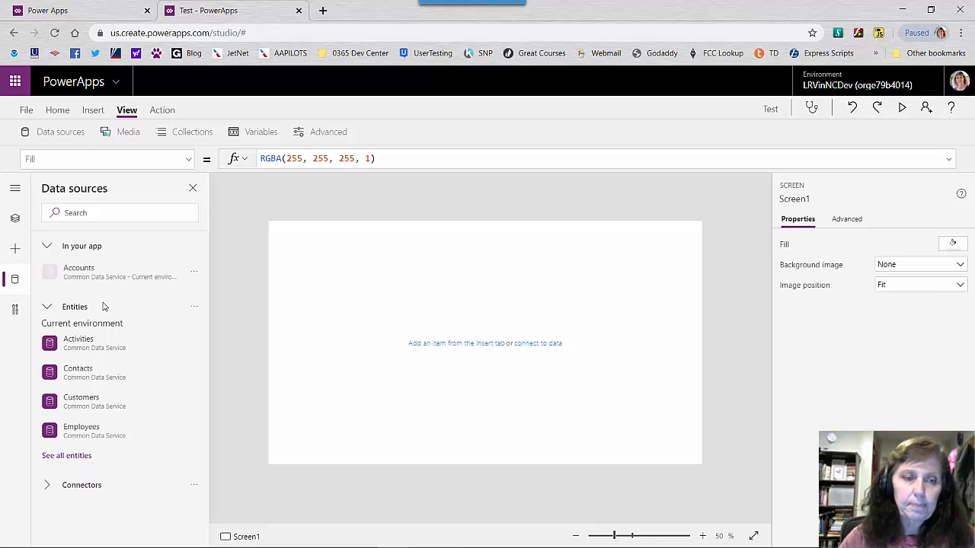
{"action": "left_click", "coordinate": [193, 272]}
{"action": "left_click", "coordinate": [204, 316]}
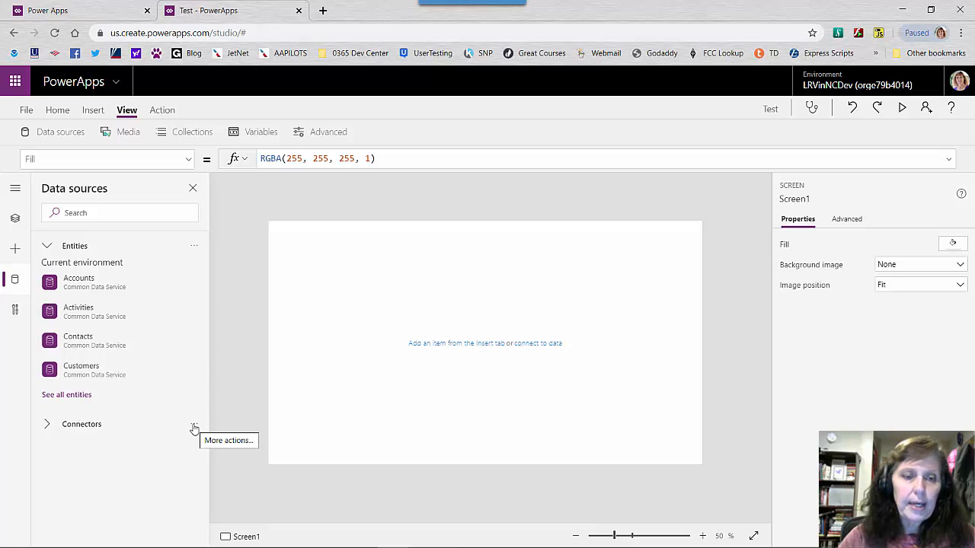
Step: Add the Office 365 Users connector to the app using the existing connection
{"action": "left_click", "coordinate": [49, 424]}
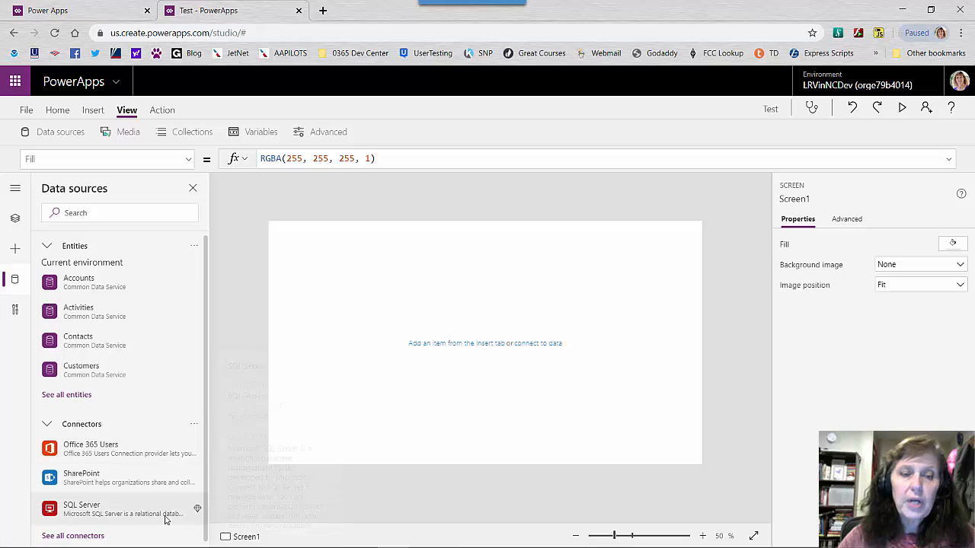
{"action": "mouse_move", "coordinate": [164, 517]}
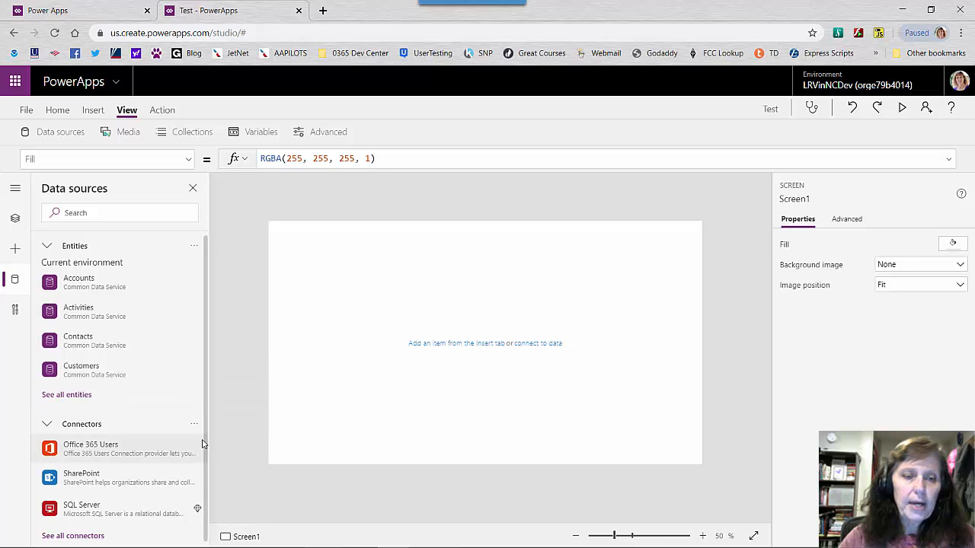
{"action": "mouse_move", "coordinate": [204, 444]}
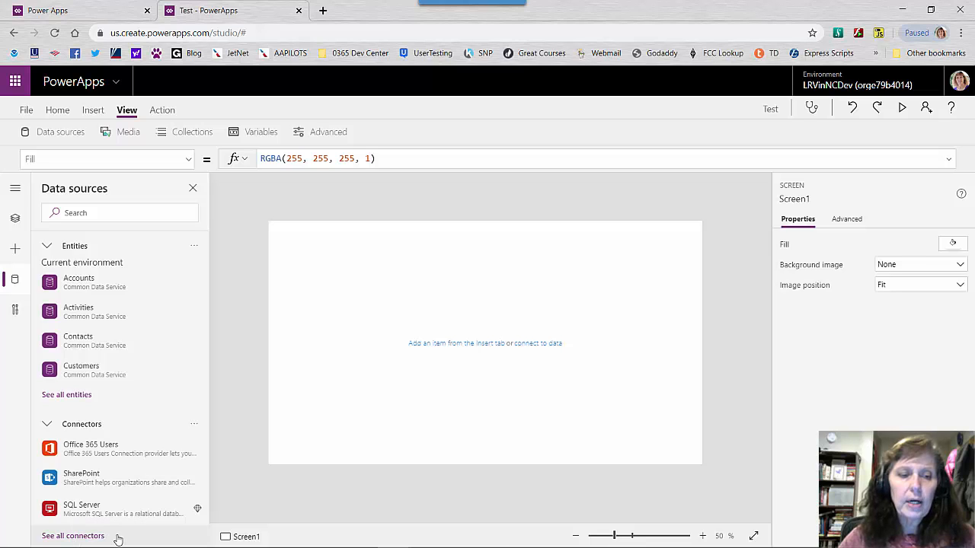
{"action": "mouse_move", "coordinate": [82, 458]}
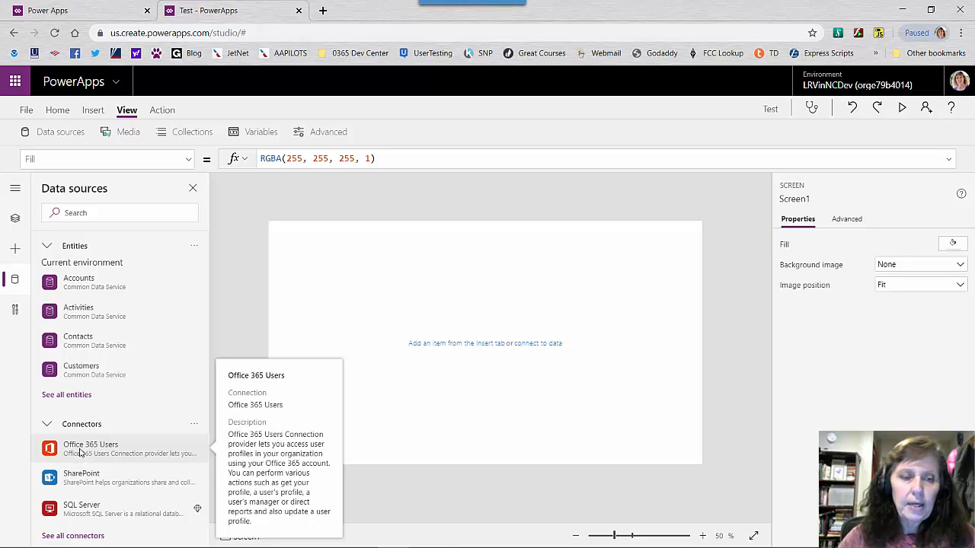
{"action": "left_click", "coordinate": [81, 455]}
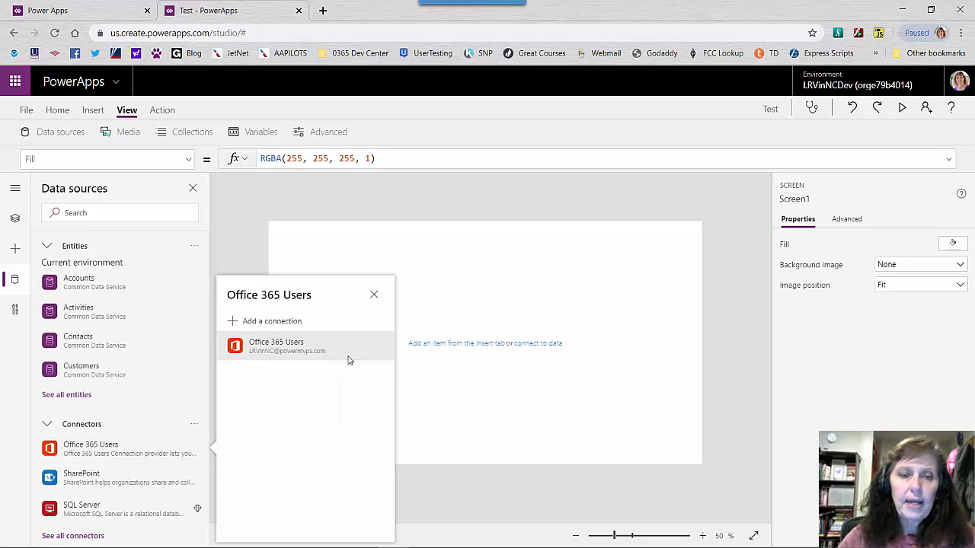
{"action": "mouse_move", "coordinate": [320, 355]}
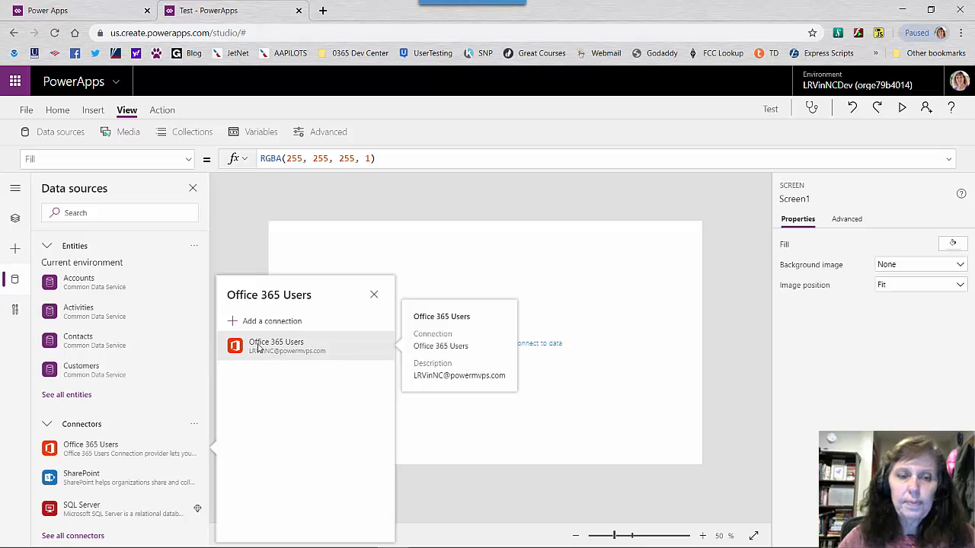
{"action": "left_click", "coordinate": [304, 347]}
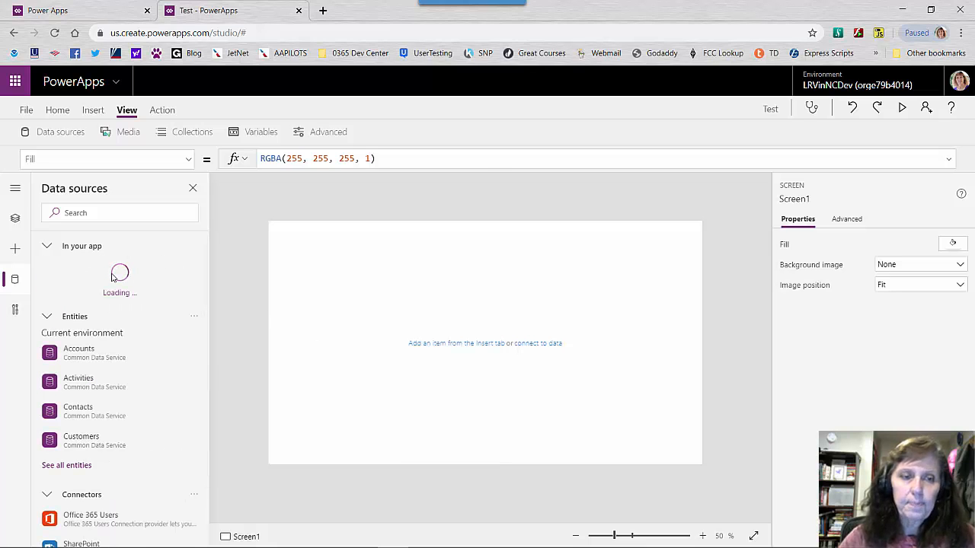
{"action": "mouse_move", "coordinate": [112, 278]}
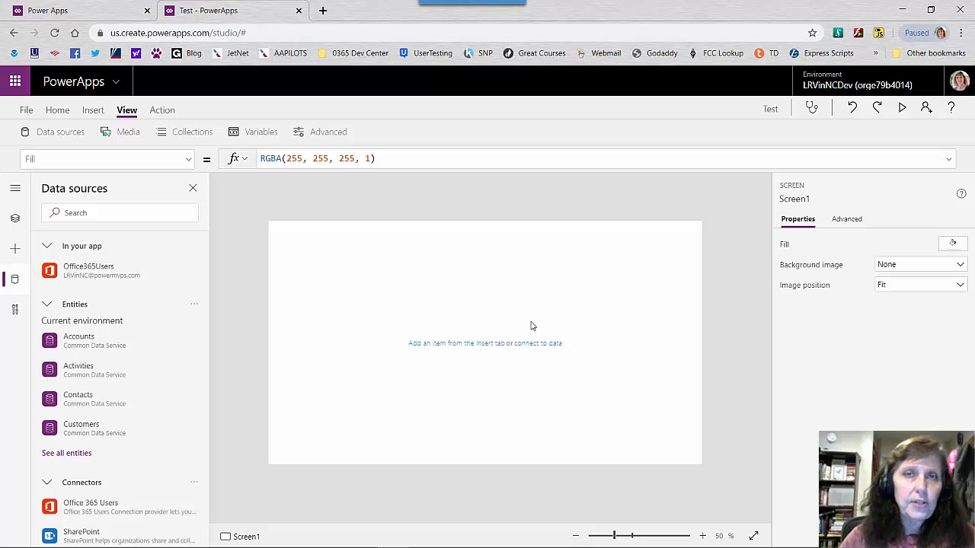
Step: Import Table1 from the Excel workbook EXPIREDSnailMailNotice as a static data source of the app
{"action": "mouse_move", "coordinate": [190, 519]}
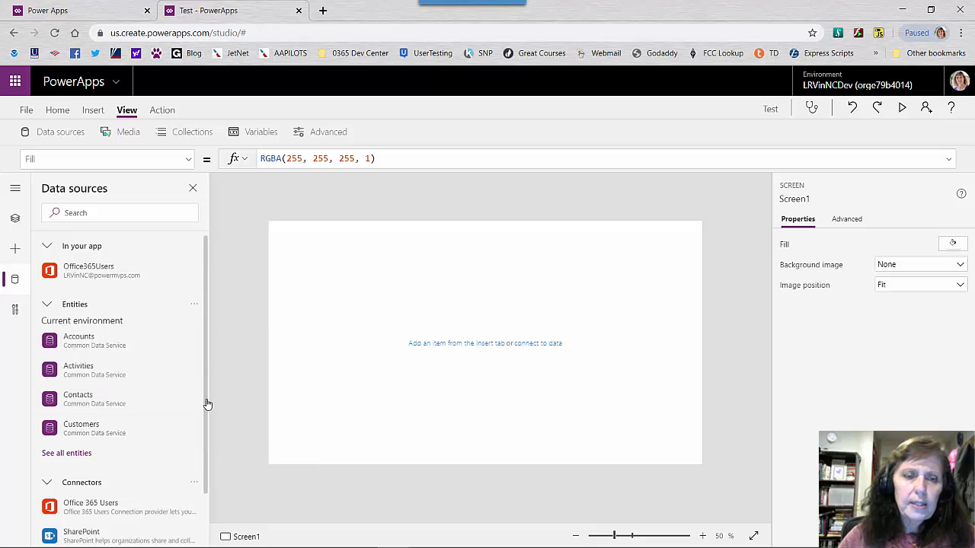
{"action": "scroll", "coordinate": [204, 419], "scroll_direction": "down", "scroll_amount": 1}
{"action": "mouse_move", "coordinate": [196, 477]}
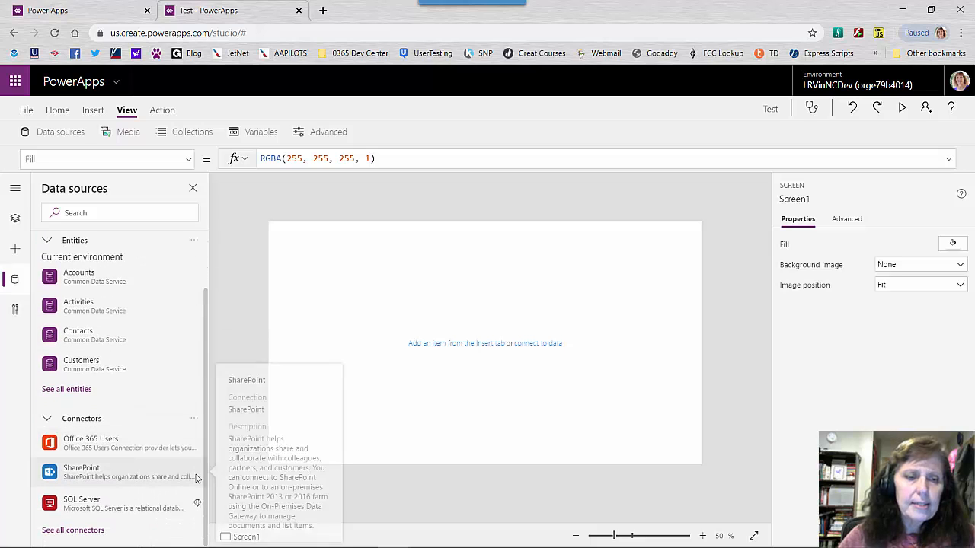
{"action": "left_click", "coordinate": [77, 531]}
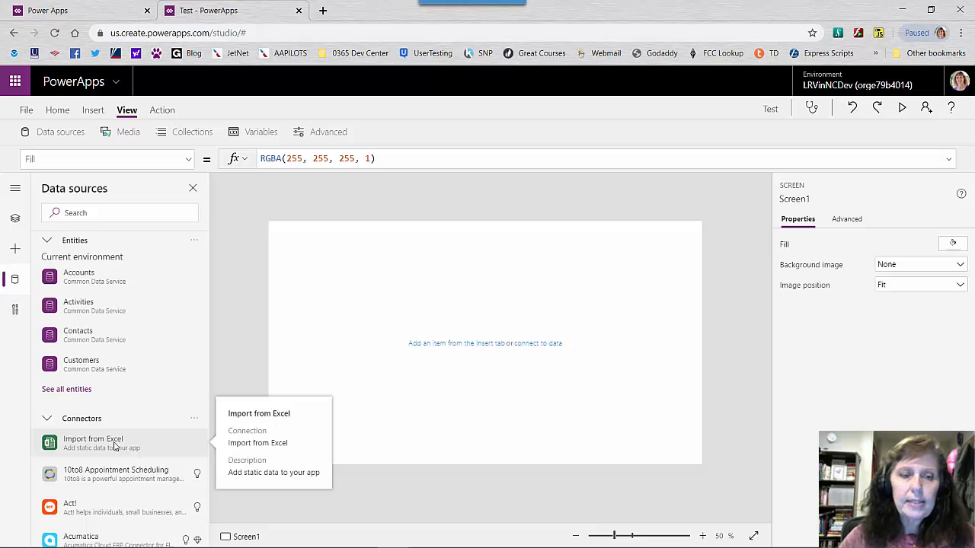
{"action": "left_click", "coordinate": [114, 446]}
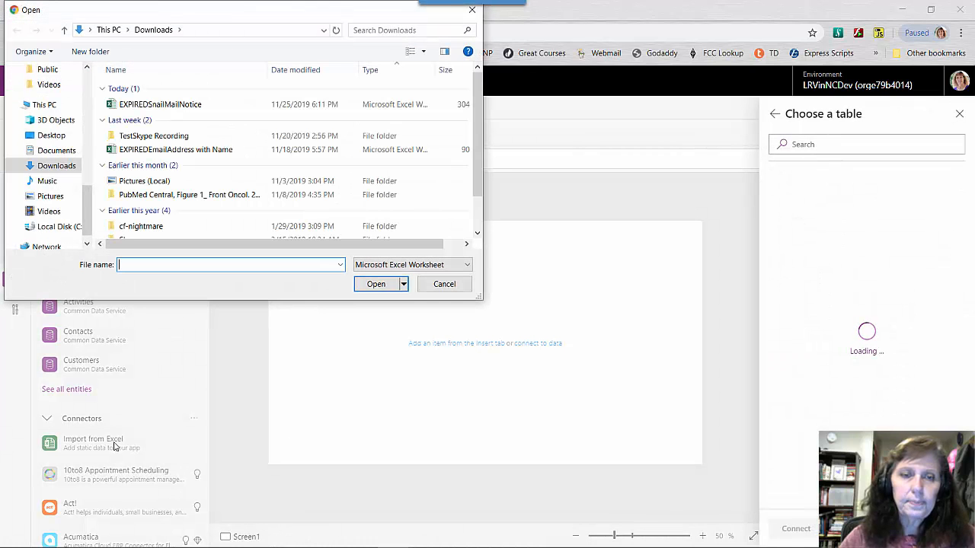
{"action": "left_click", "coordinate": [151, 107]}
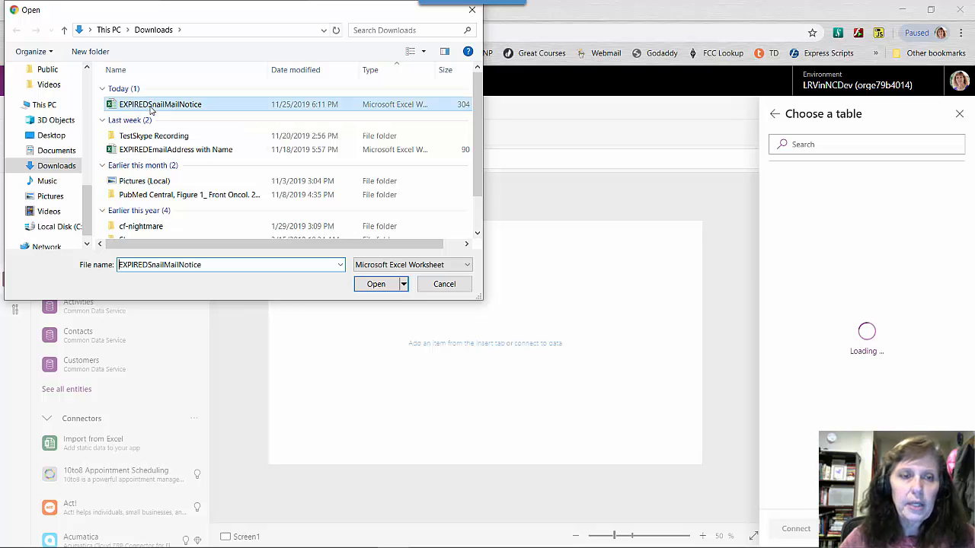
{"action": "left_click", "coordinate": [379, 284]}
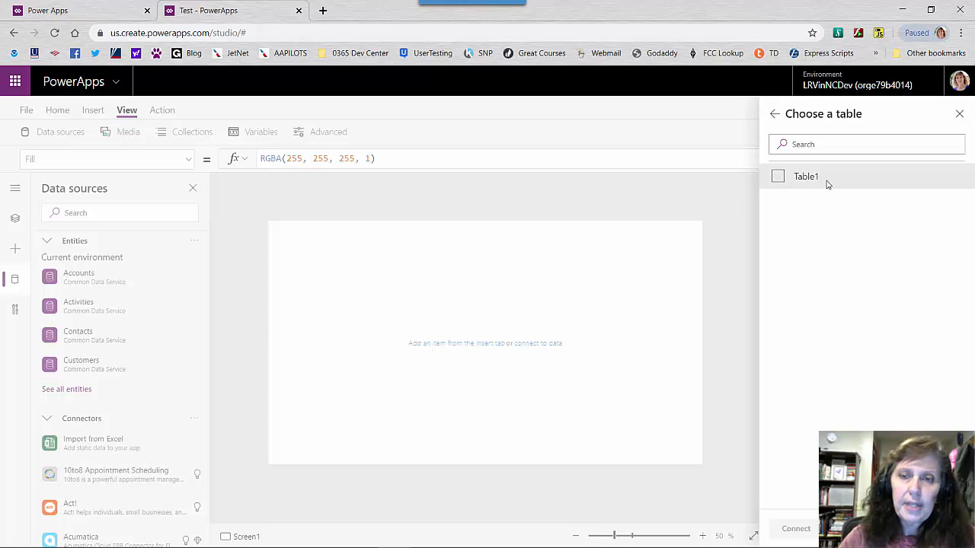
{"action": "left_click", "coordinate": [781, 184]}
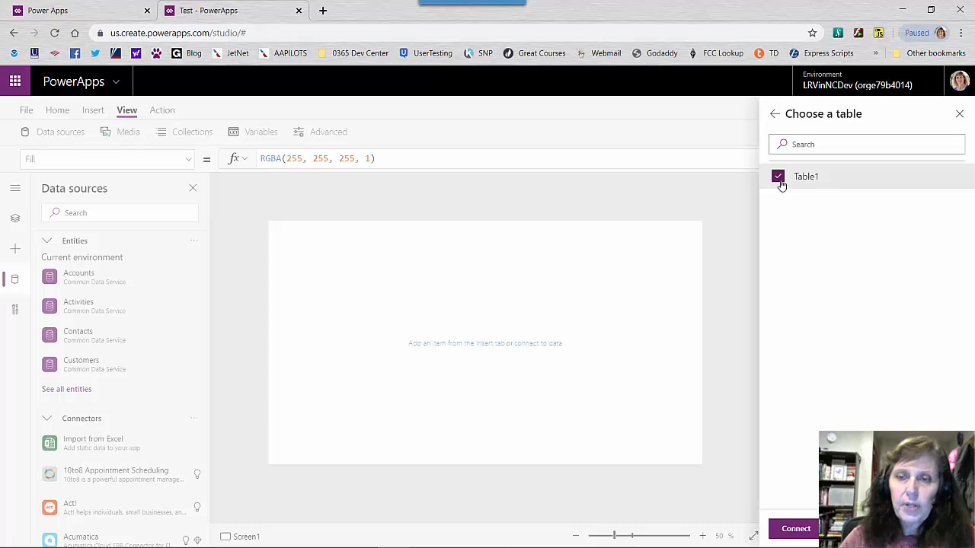
{"action": "left_click", "coordinate": [793, 530]}
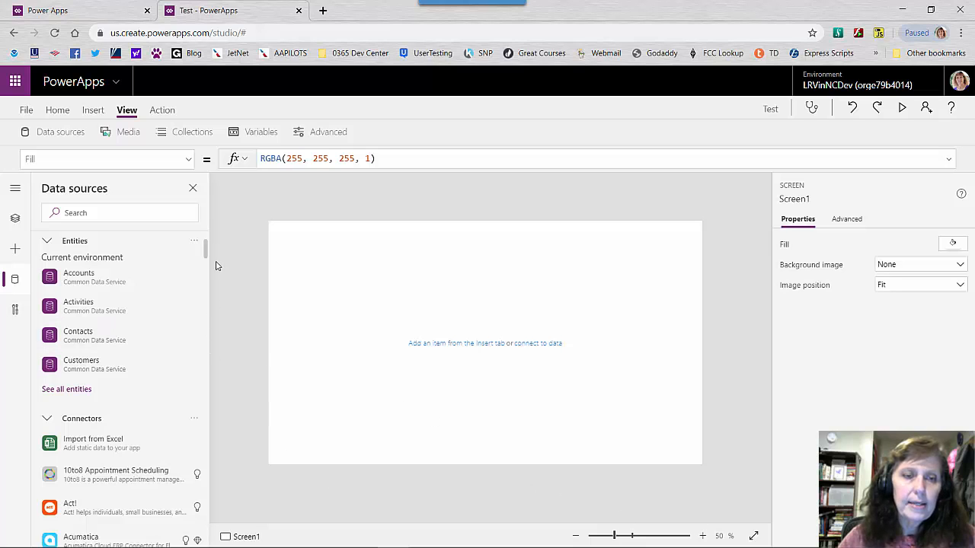
{"action": "scroll", "coordinate": [206, 252], "scroll_direction": "up", "scroll_amount": 2}
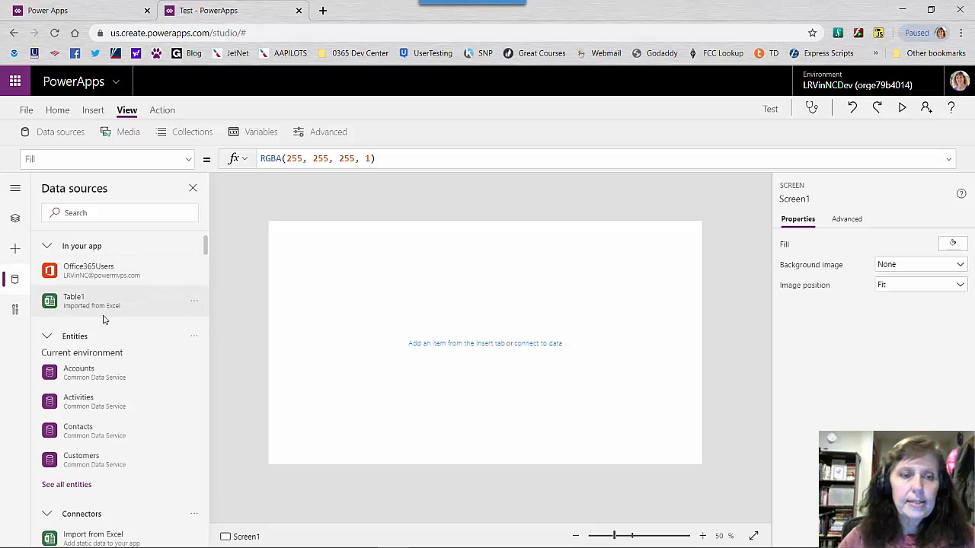
{"action": "mouse_move", "coordinate": [121, 299]}
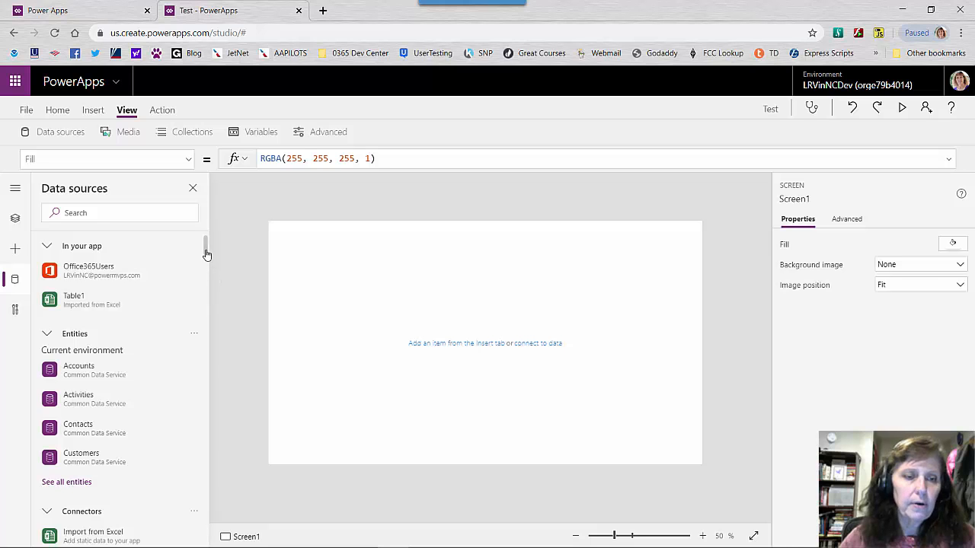
Step: Search the data sources for "Share" and choose the existing connection of the SharePoint connector
{"action": "left_click_drag", "start_coordinate": [205, 254], "coordinate": [206, 260]}
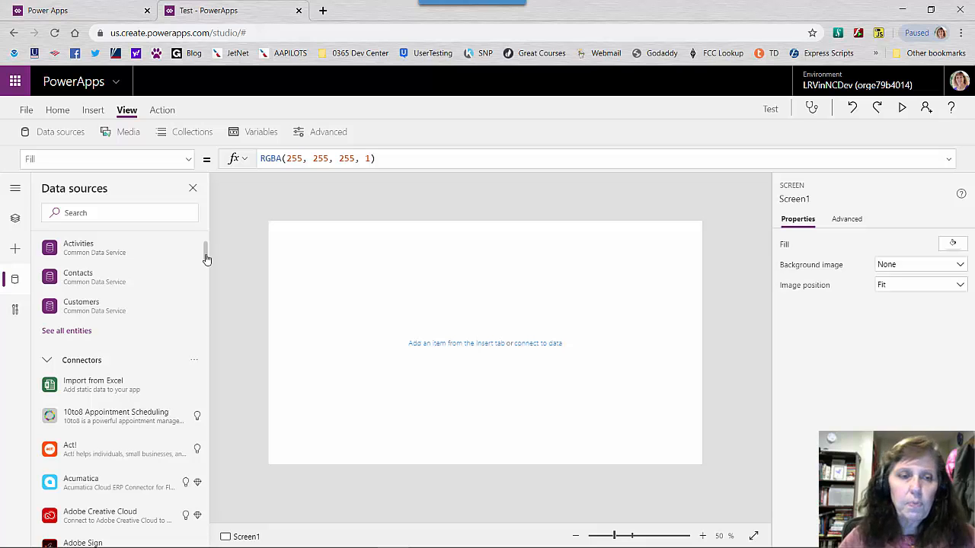
{"action": "left_click", "coordinate": [128, 212]}
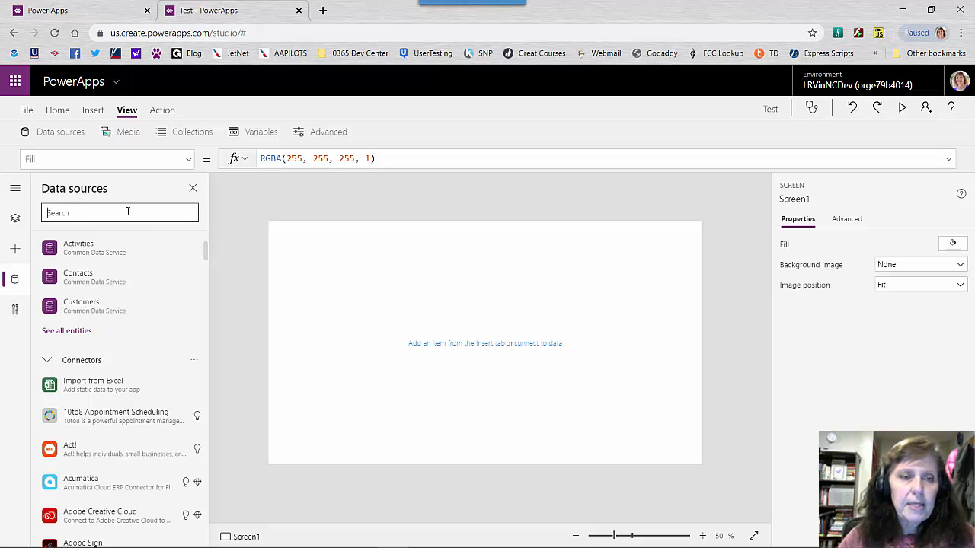
{"action": "type", "text": "Sha"}
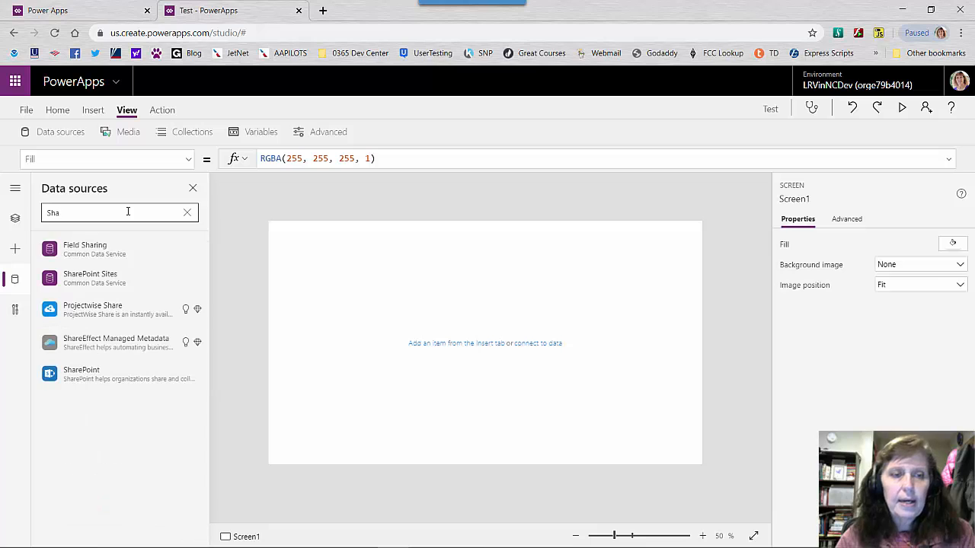
{"action": "type", "text": "re"}
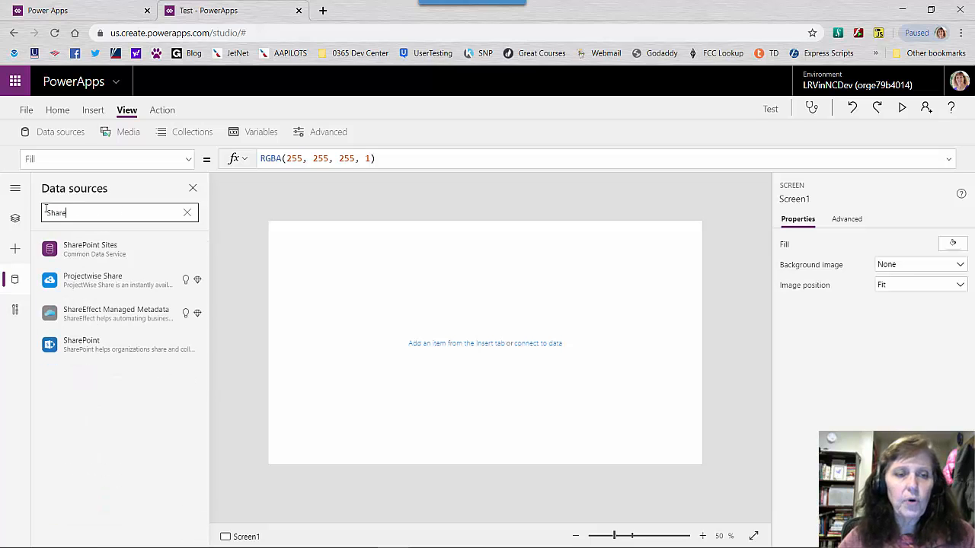
{"action": "mouse_move", "coordinate": [103, 350]}
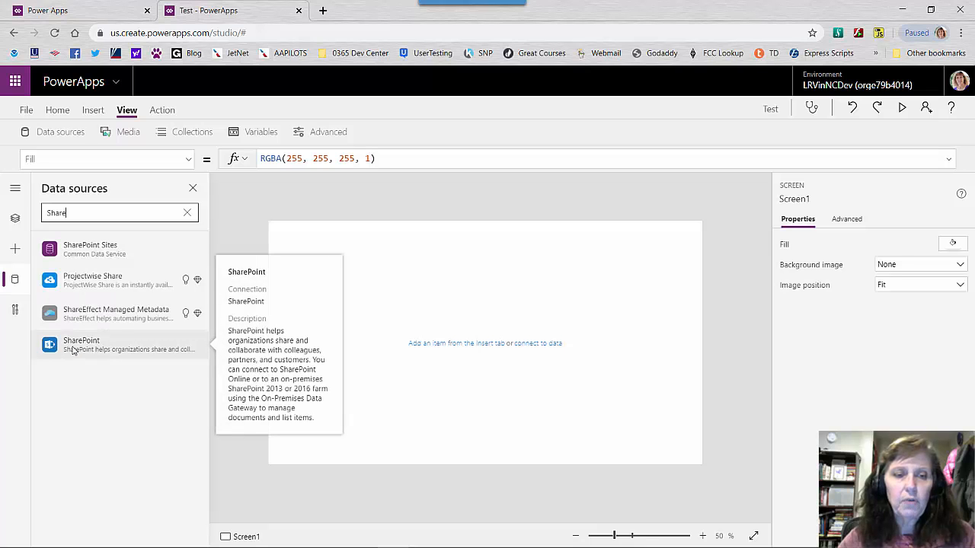
{"action": "left_click", "coordinate": [76, 345]}
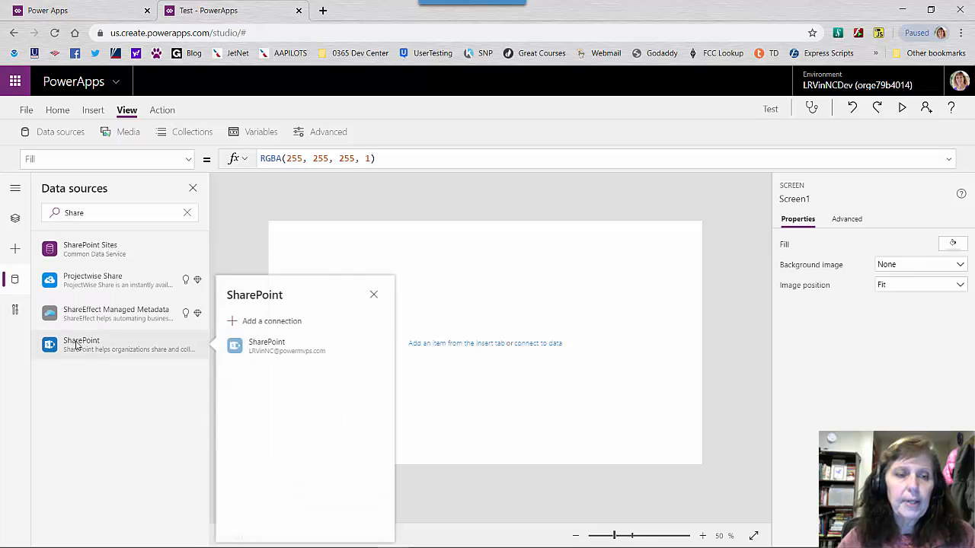
{"action": "mouse_move", "coordinate": [290, 355]}
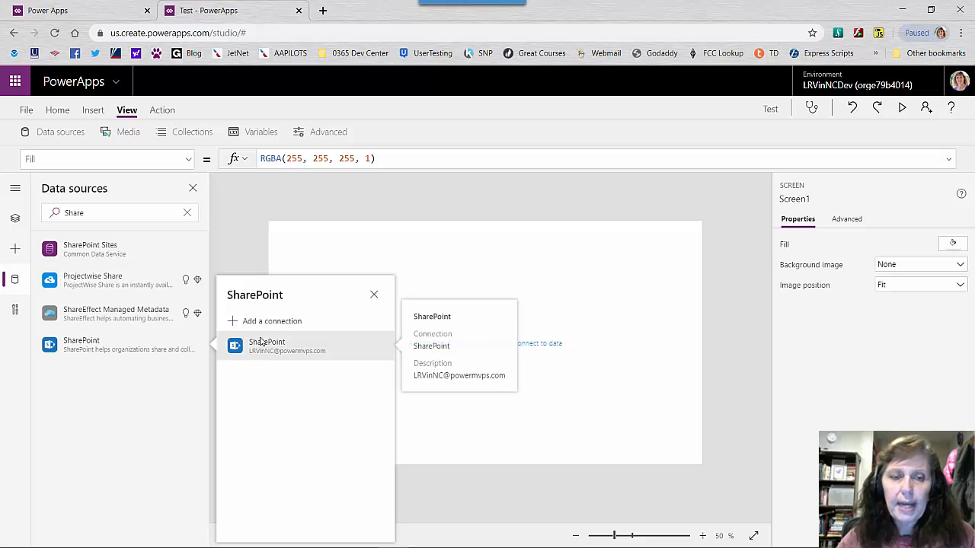
{"action": "left_click", "coordinate": [261, 344]}
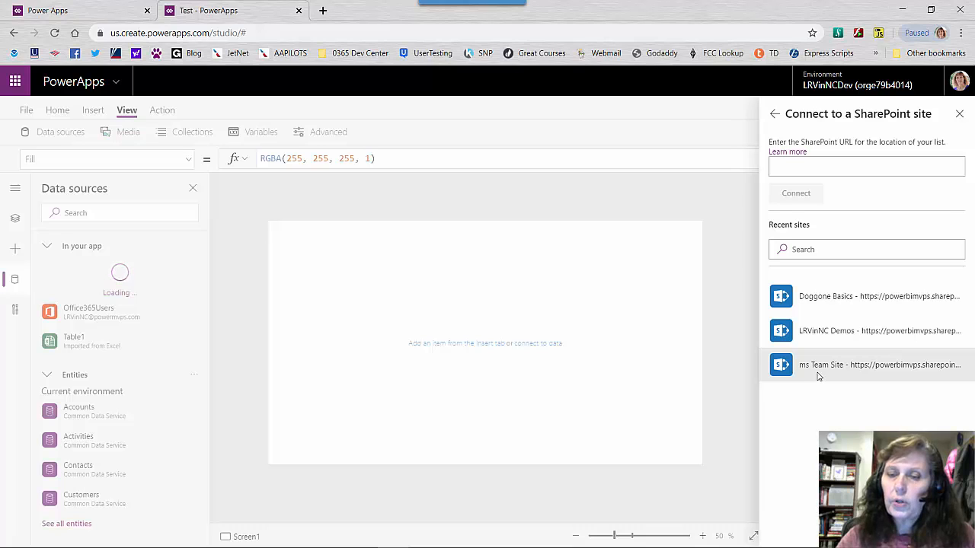
Step: Connect the app to the PrepCategory list on the LRVinNC Demos SharePoint site, leaving the other lists unselected
{"action": "left_click", "coordinate": [812, 330]}
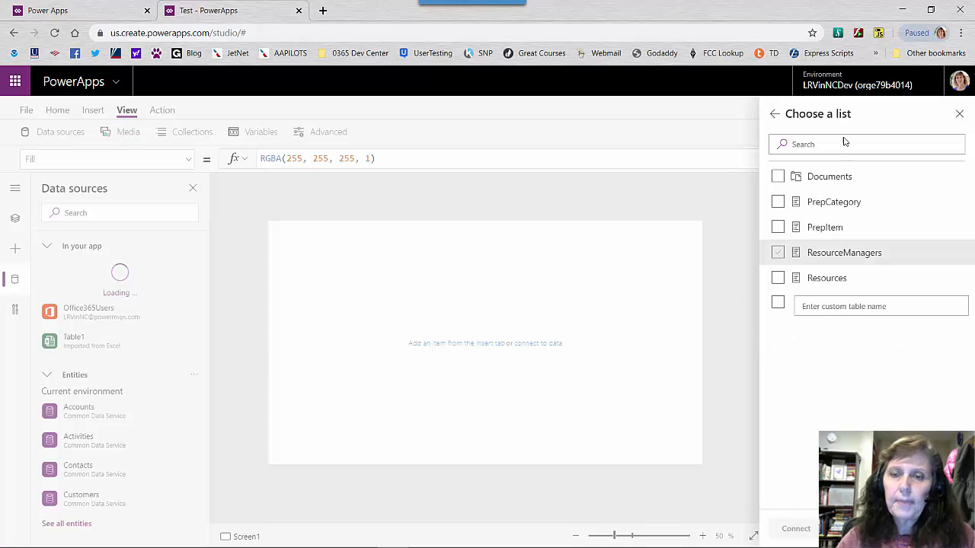
{"action": "left_click", "coordinate": [828, 278]}
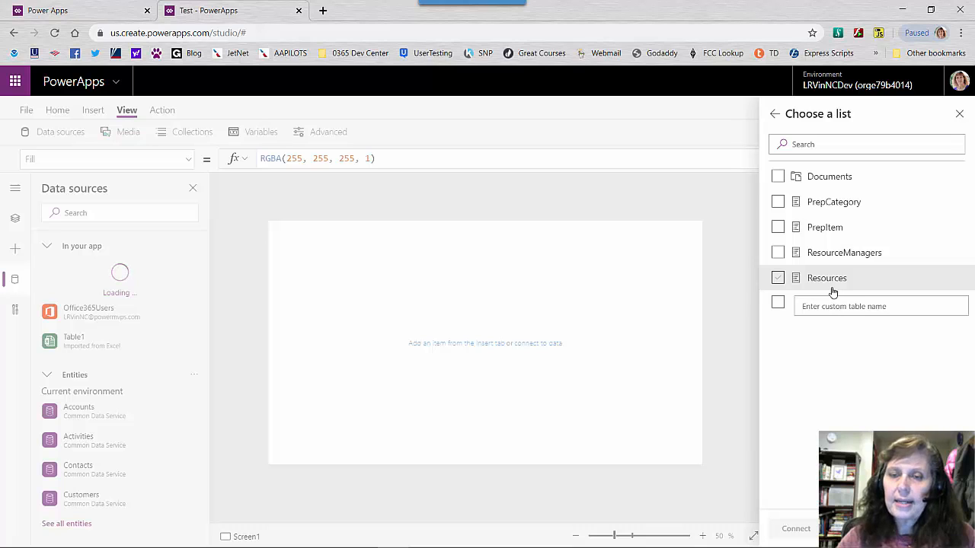
{"action": "left_click", "coordinate": [777, 202]}
{"action": "left_click", "coordinate": [777, 227]}
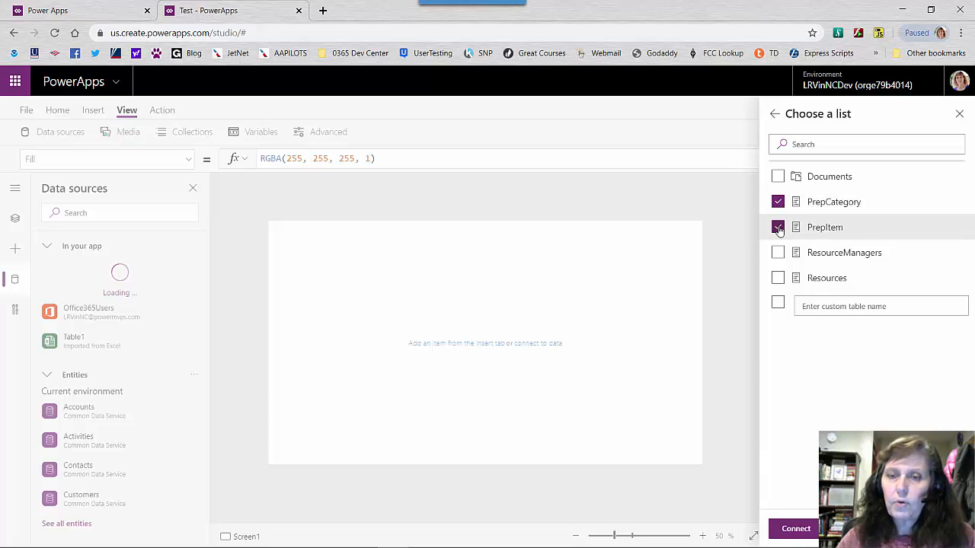
{"action": "left_click", "coordinate": [778, 228]}
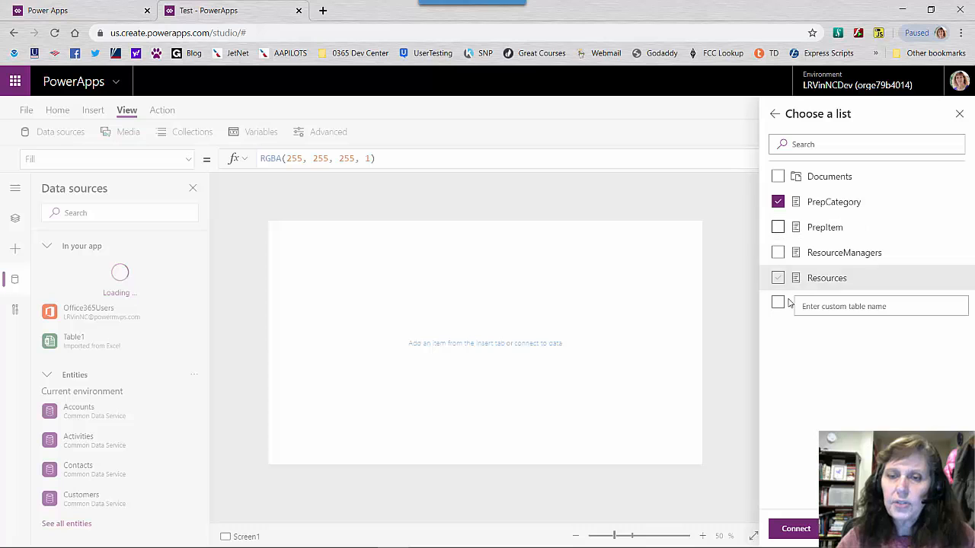
{"action": "left_click", "coordinate": [795, 530]}
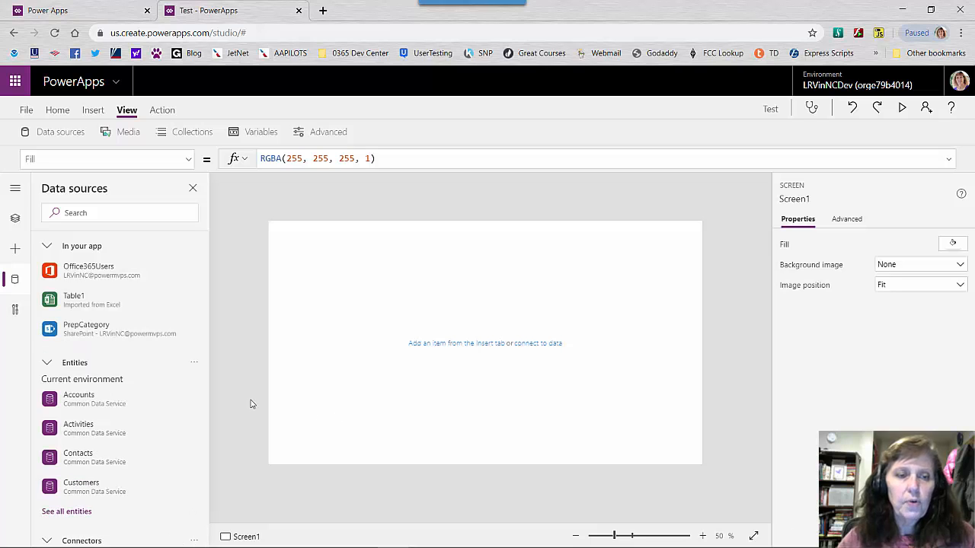
Step: Add the PrepItem list from the LRVinNC Demos site as another data source through the existing SharePoint connection
{"action": "mouse_move", "coordinate": [84, 337]}
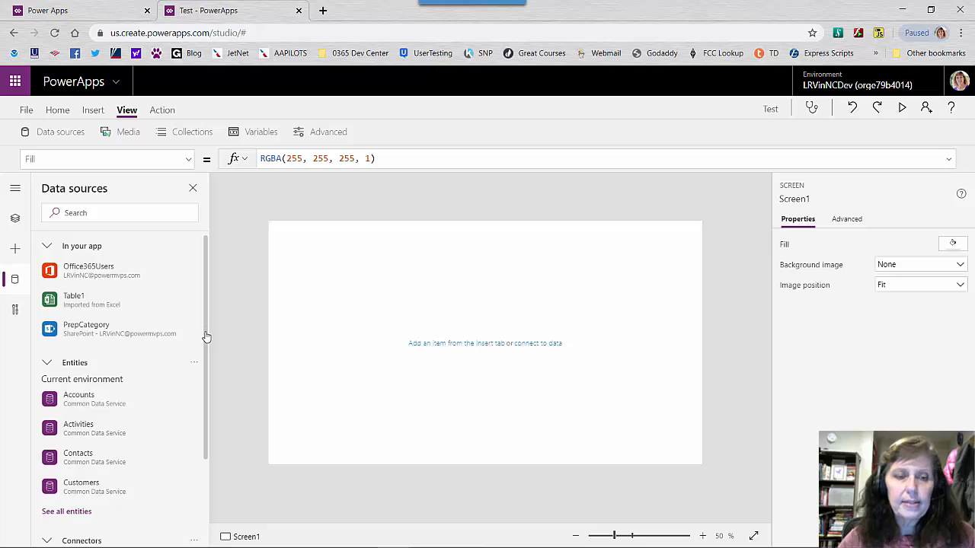
{"action": "left_click_drag", "start_coordinate": [207, 335], "coordinate": [196, 434]}
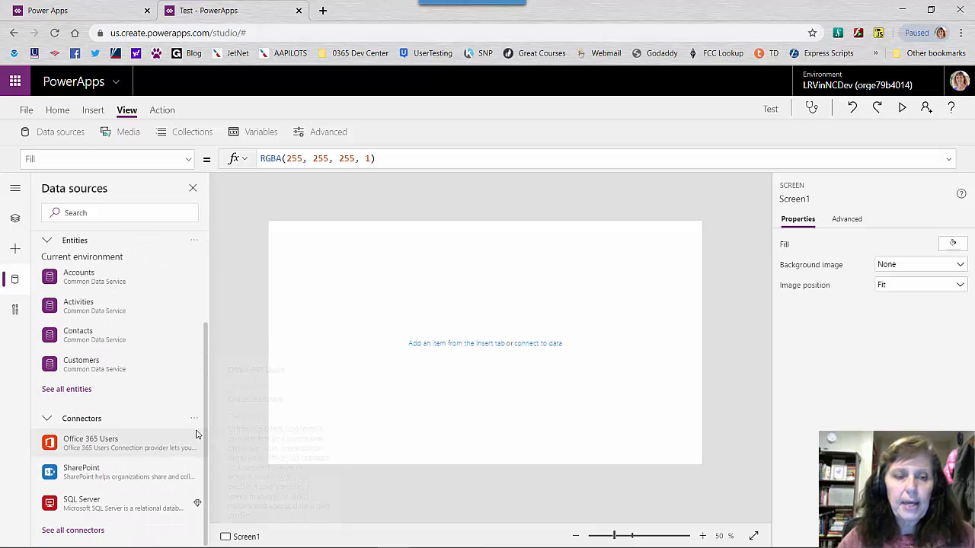
{"action": "left_click", "coordinate": [160, 475]}
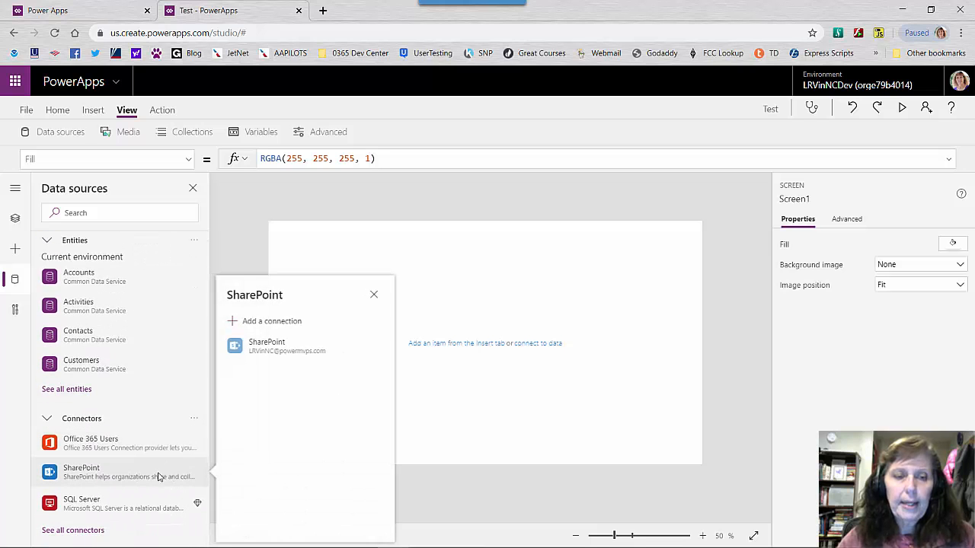
{"action": "left_click", "coordinate": [290, 348]}
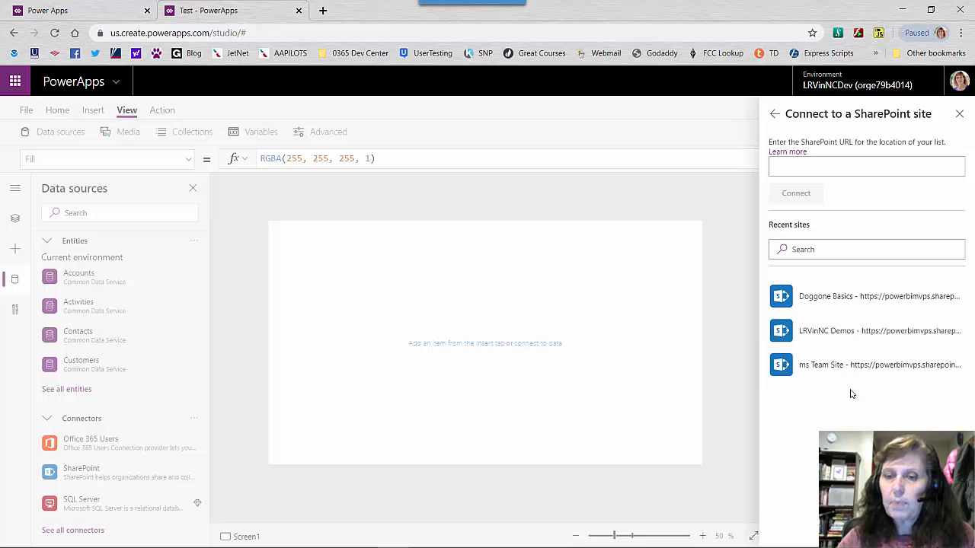
{"action": "left_click", "coordinate": [823, 333]}
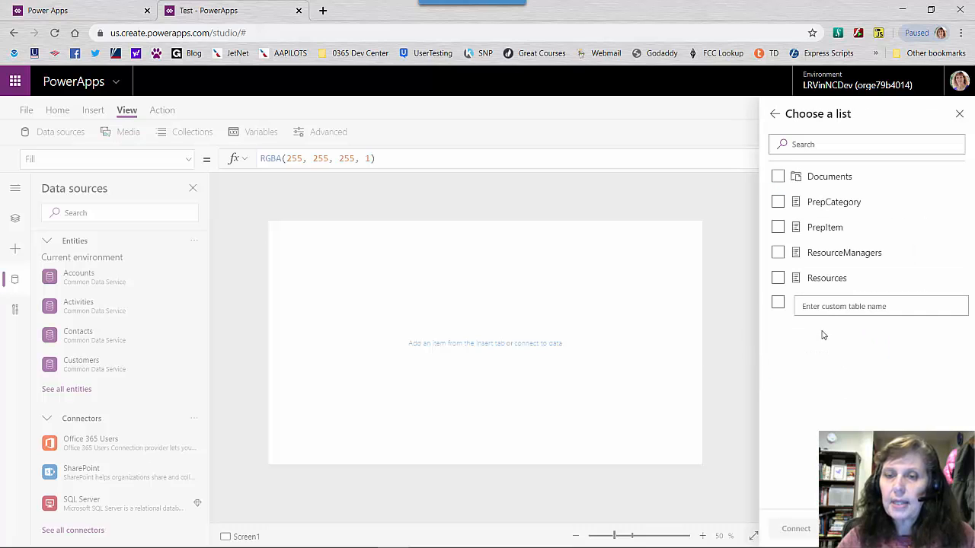
{"action": "left_click", "coordinate": [778, 227]}
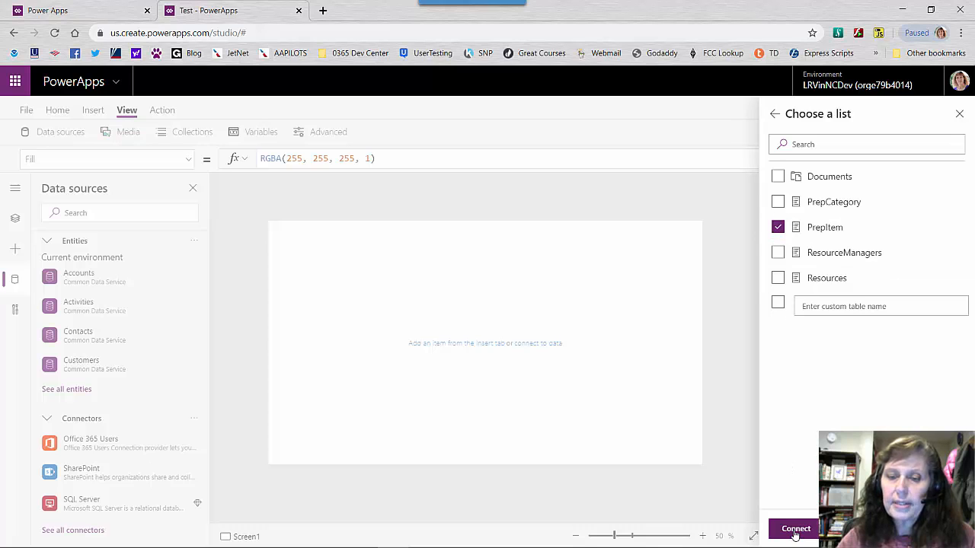
{"action": "left_click", "coordinate": [794, 531]}
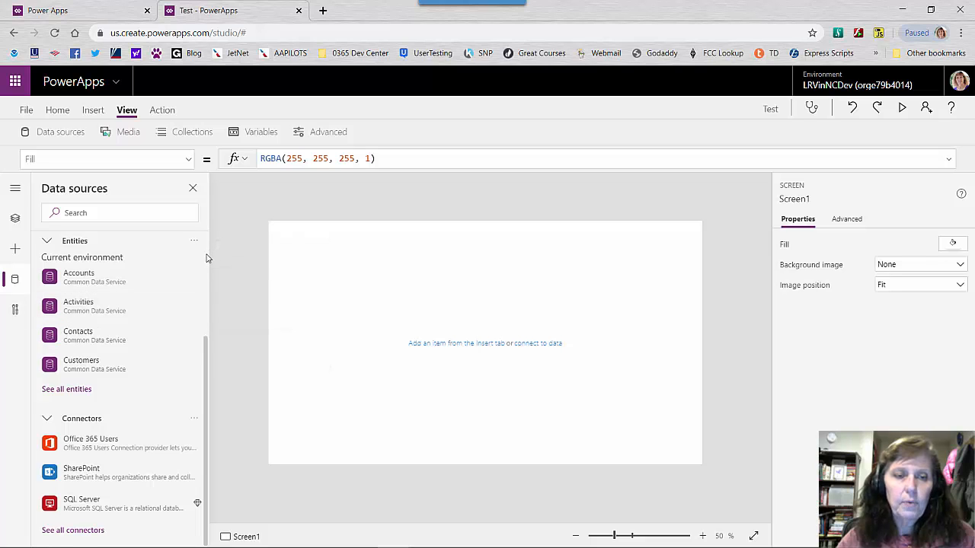
{"action": "scroll", "coordinate": [98, 281], "scroll_direction": "up", "scroll_amount": 3}
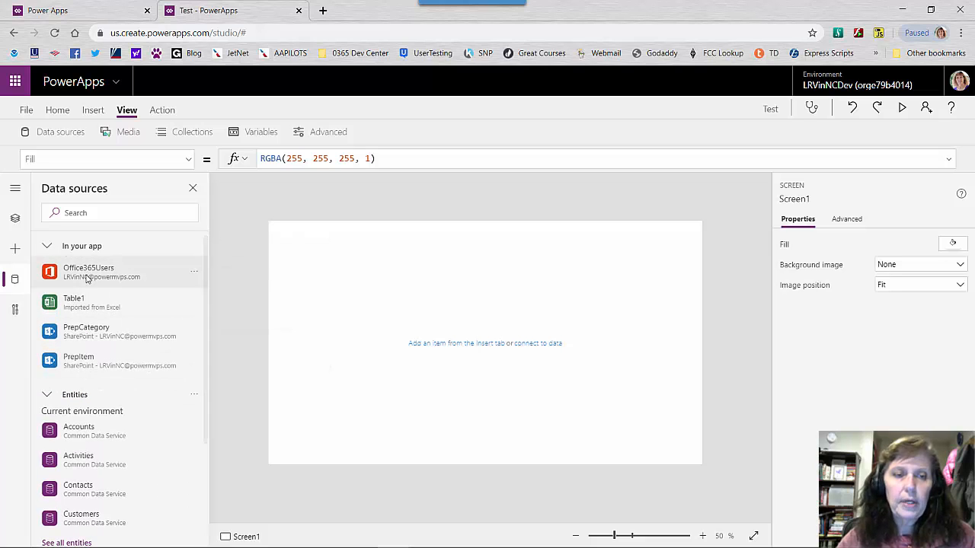
Step: Remove the PrepItem SharePoint list from the app's data sources
{"action": "mouse_move", "coordinate": [86, 365]}
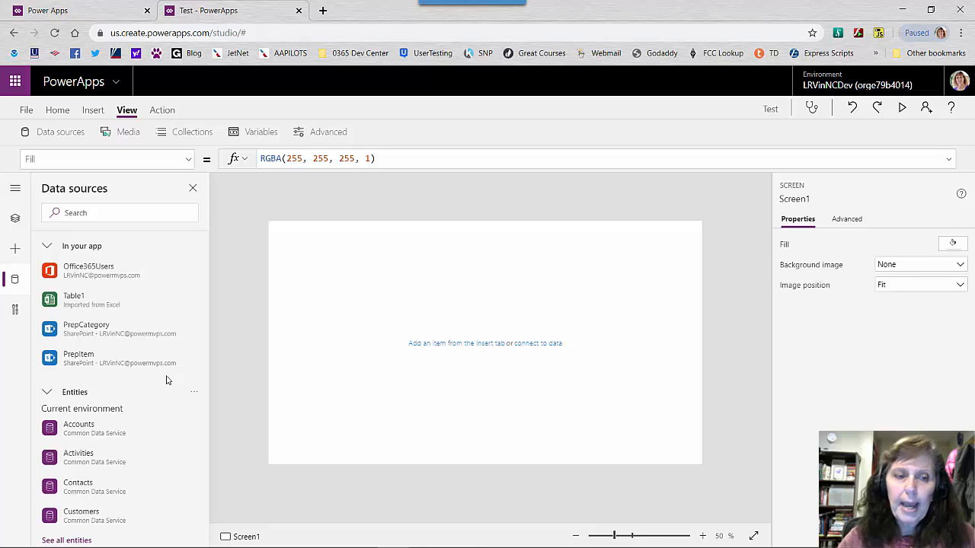
{"action": "left_click", "coordinate": [198, 362]}
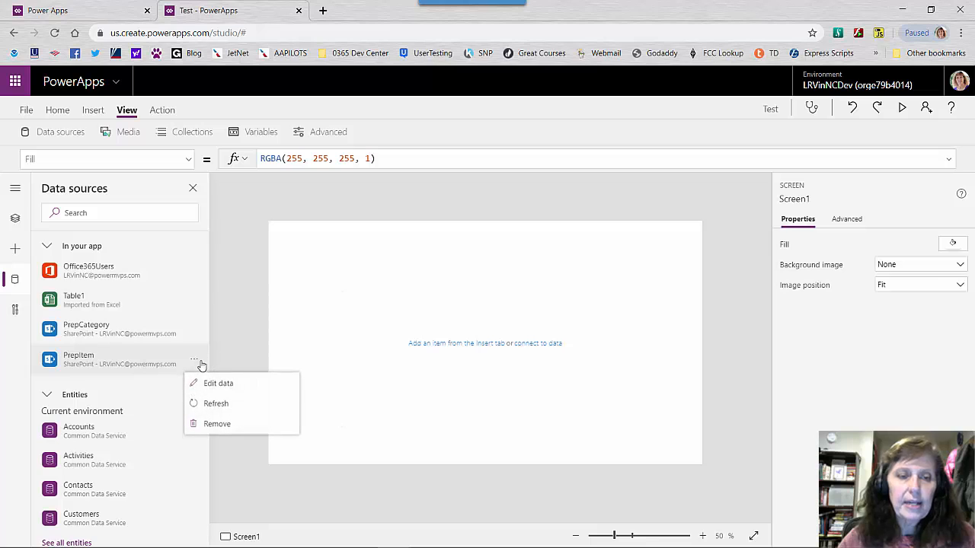
{"action": "left_click", "coordinate": [216, 425]}
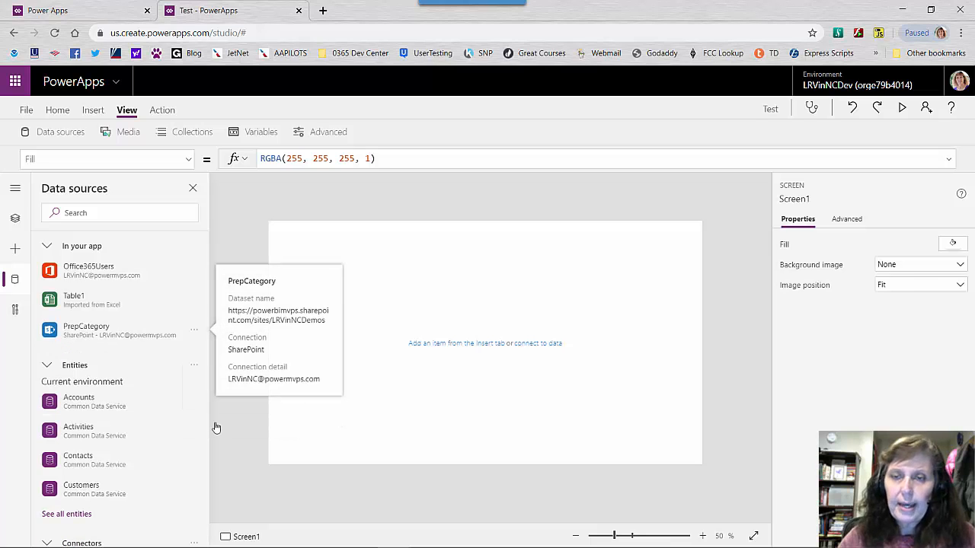